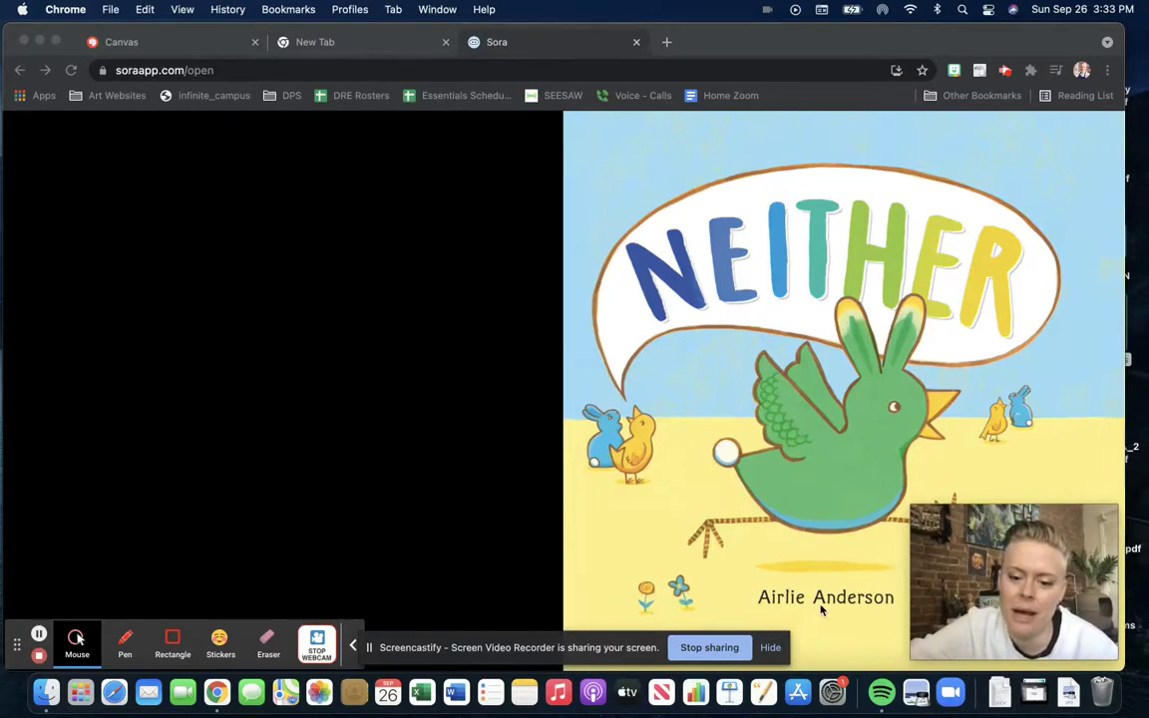
Turn from the cover of Neither through the title, 'Once upon a time' and 'one or the other' pages
click(770, 647)
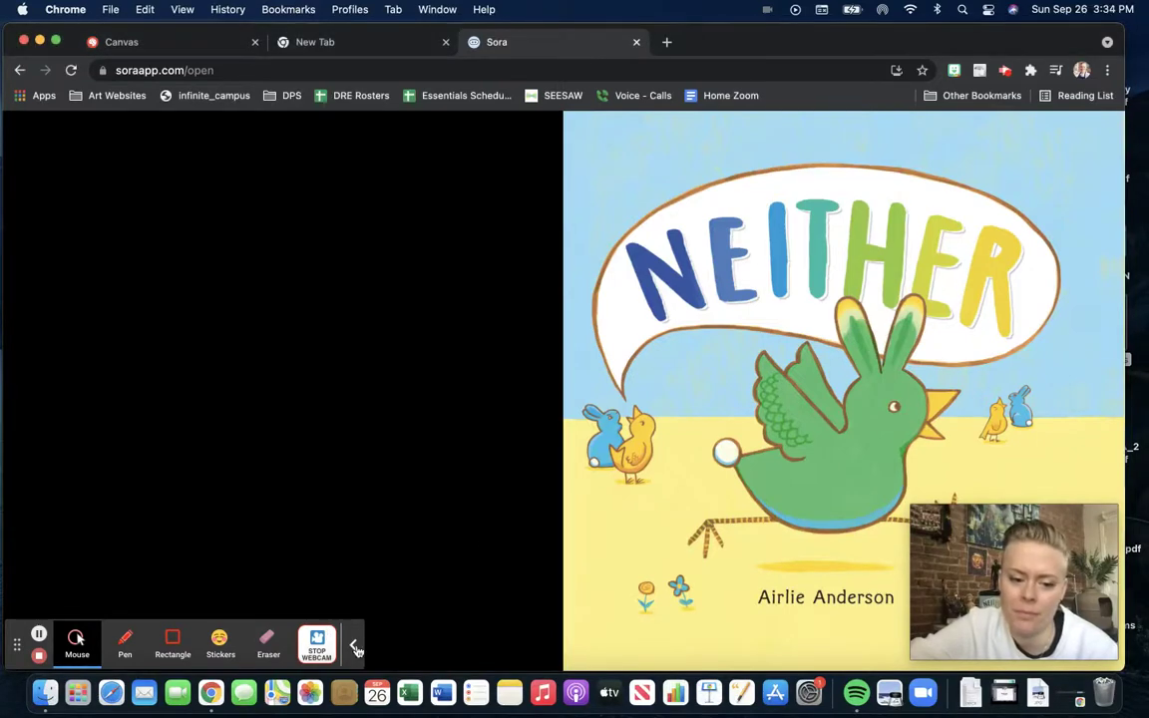
click(353, 646)
click(1077, 348)
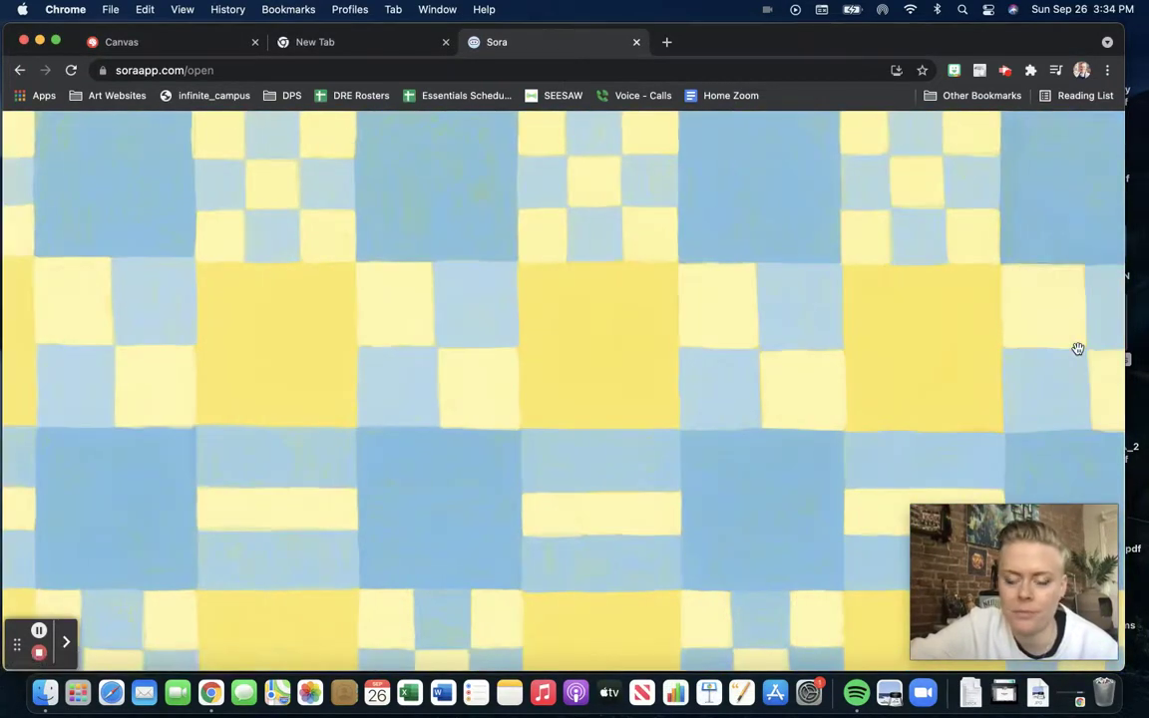
click(1077, 348)
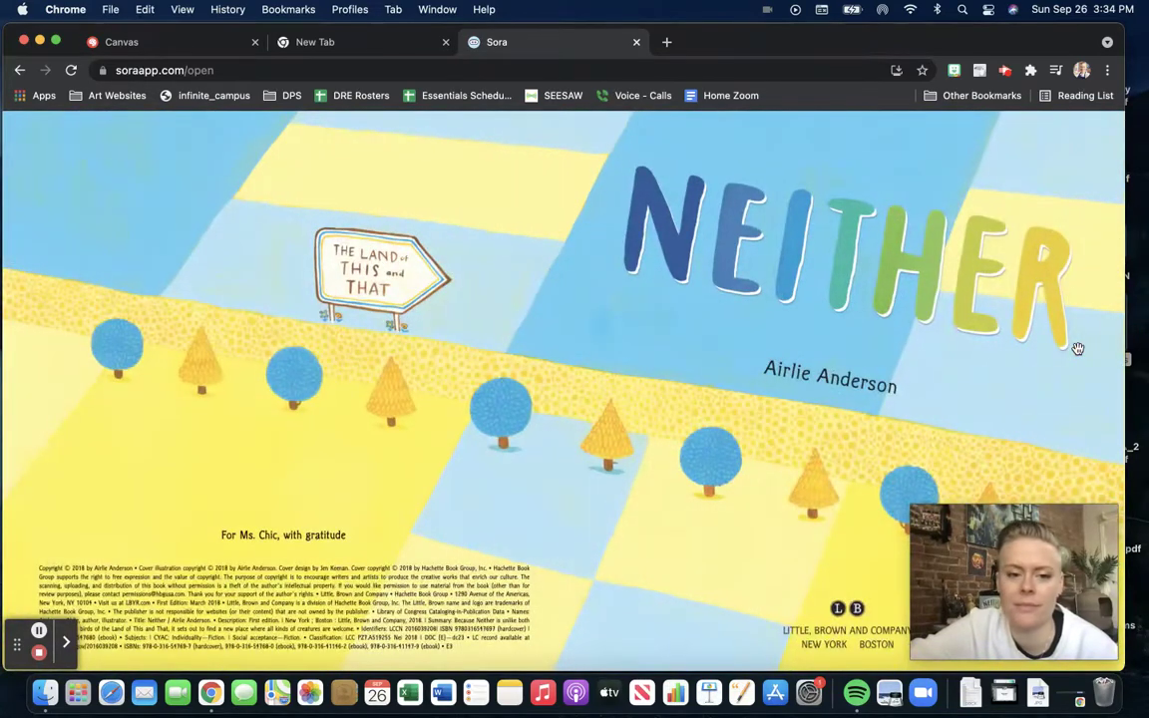
click(1078, 348)
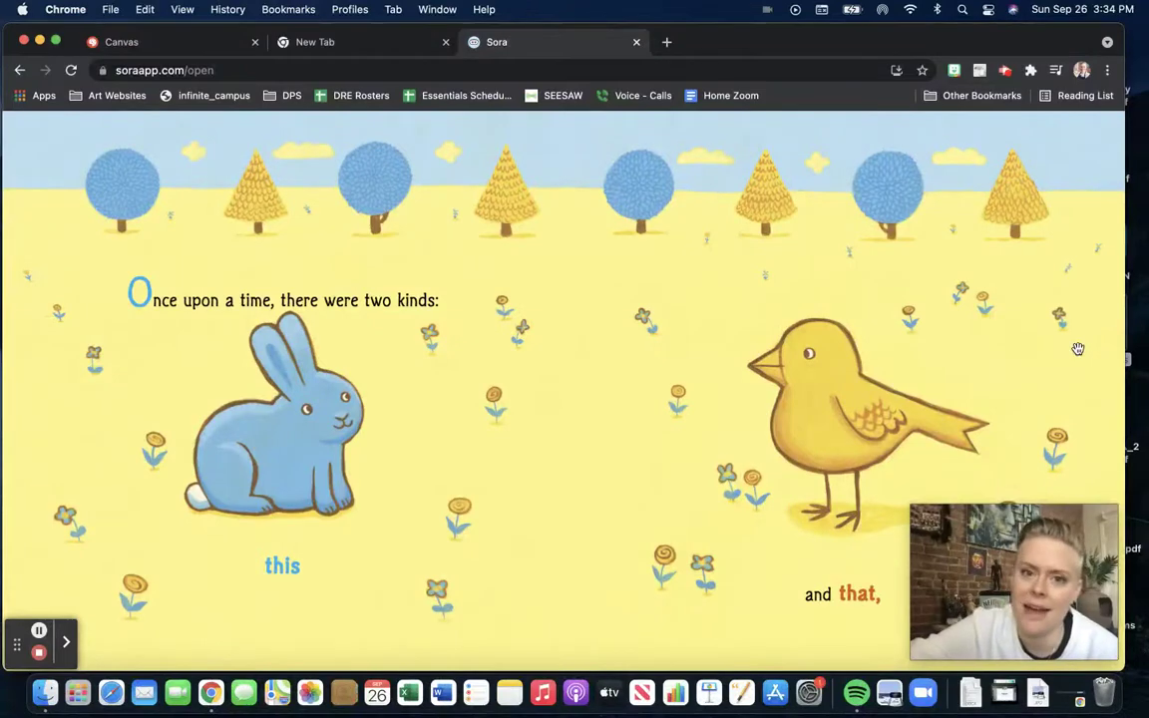
click(1078, 348)
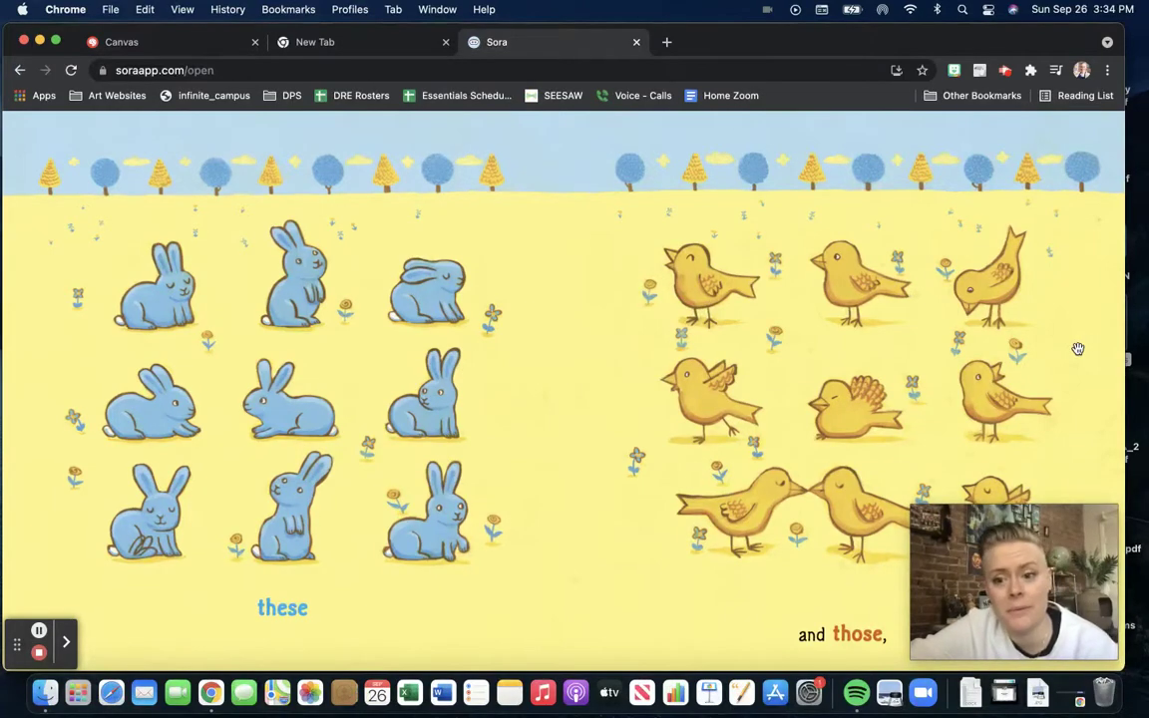
click(1078, 348)
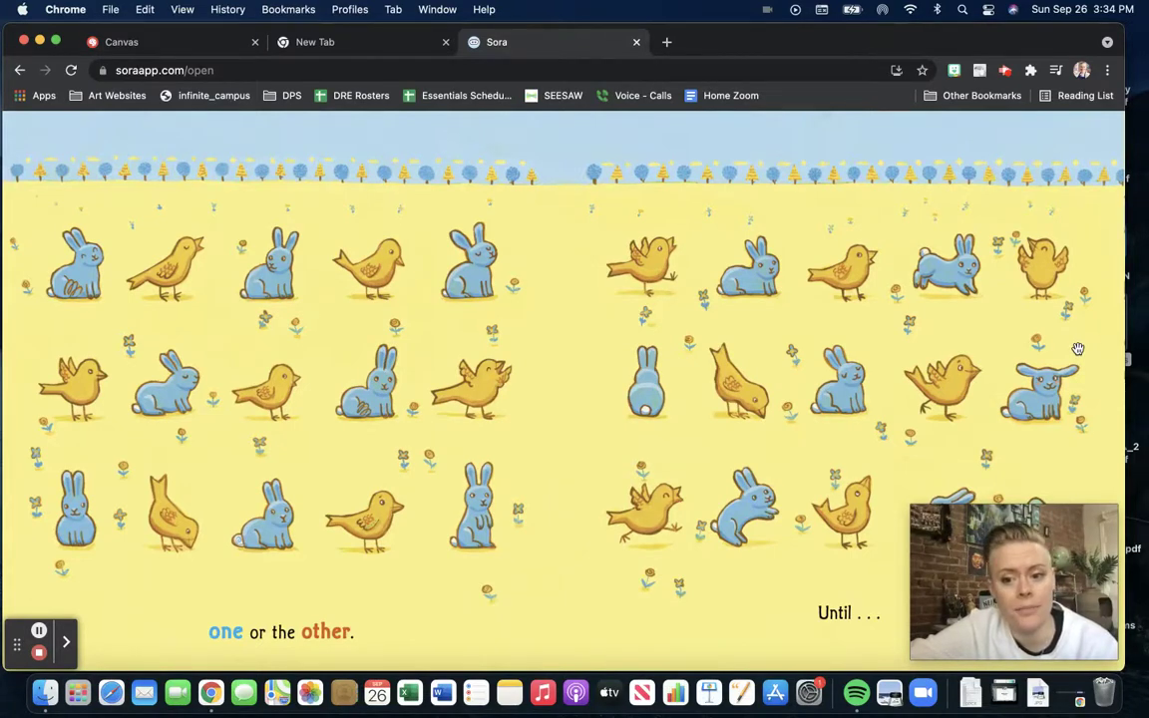
Continue paging to the HONK! spread, keeping the book window in focus
drag(1044, 555, 1048, 144)
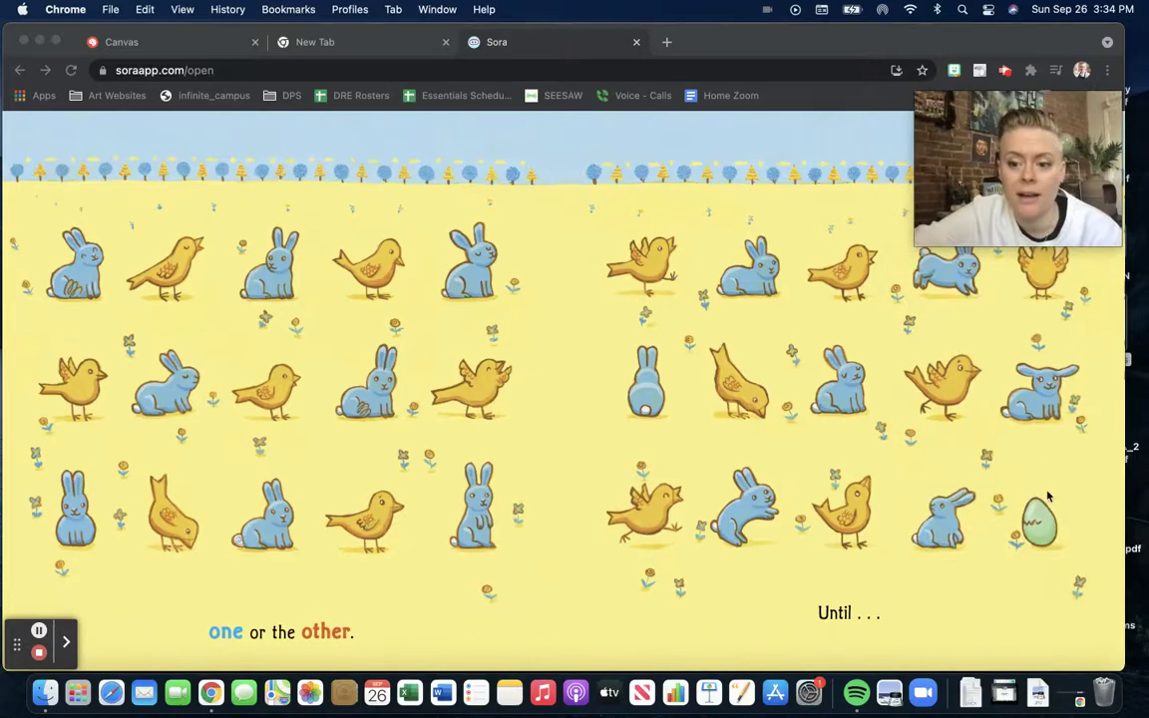
click(1042, 538)
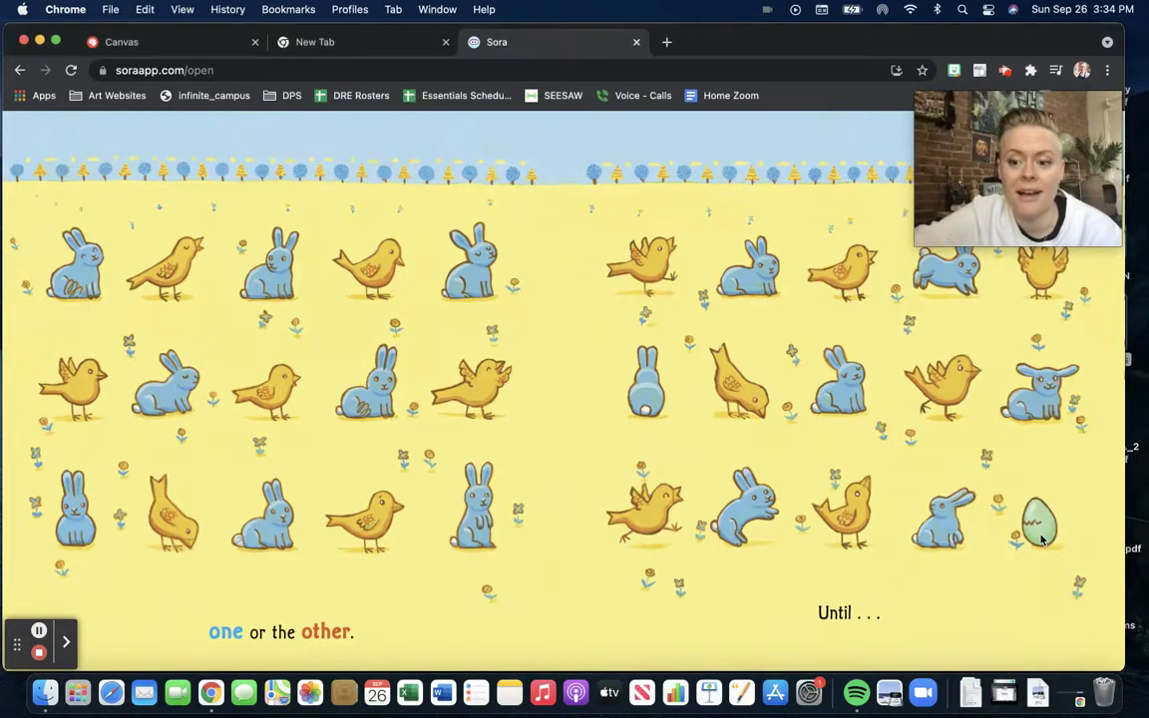
click(1043, 539)
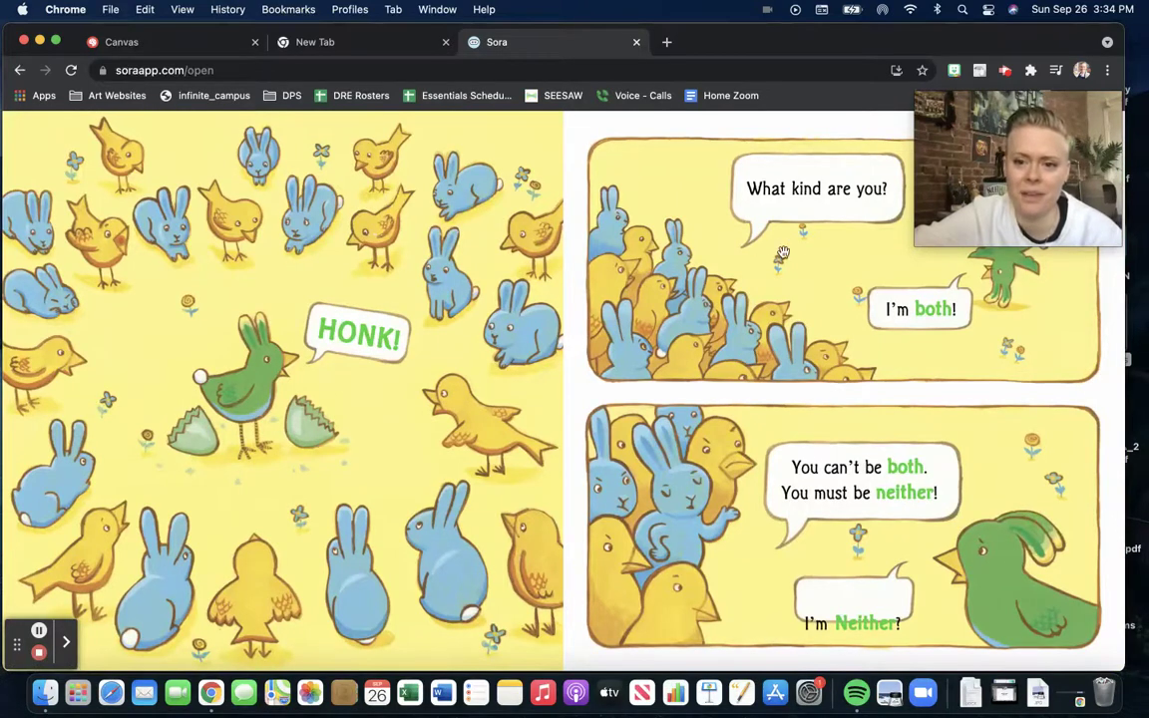
drag(1046, 129, 163, 53)
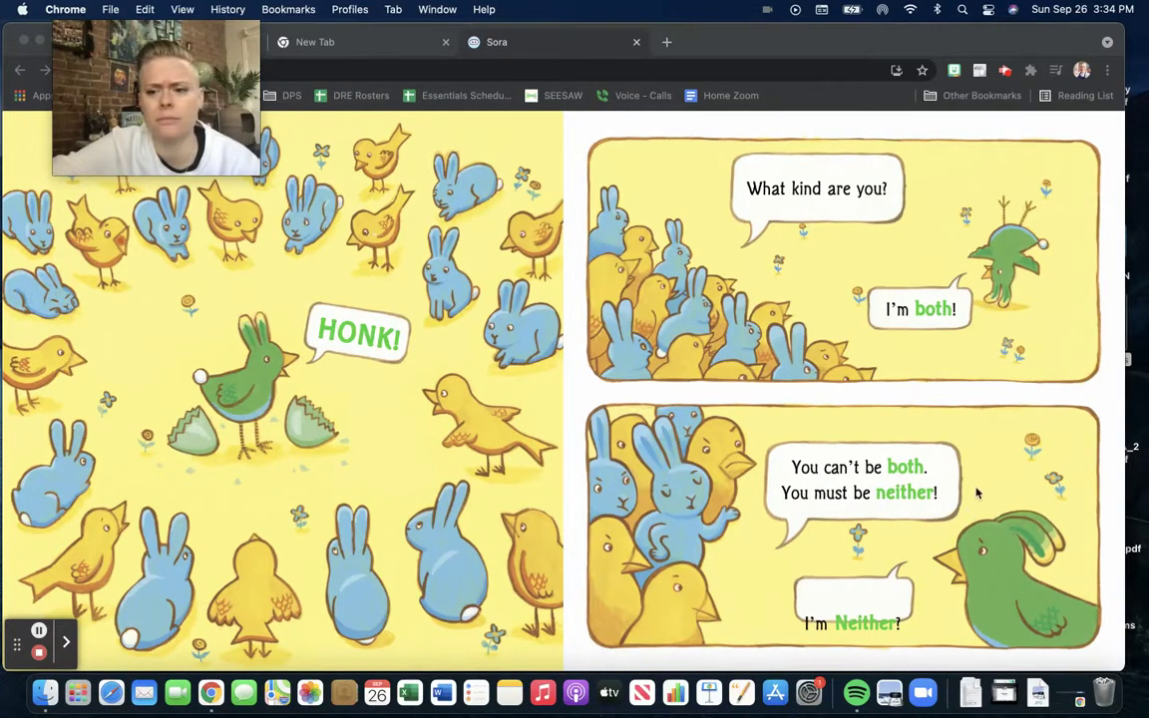
click(1028, 446)
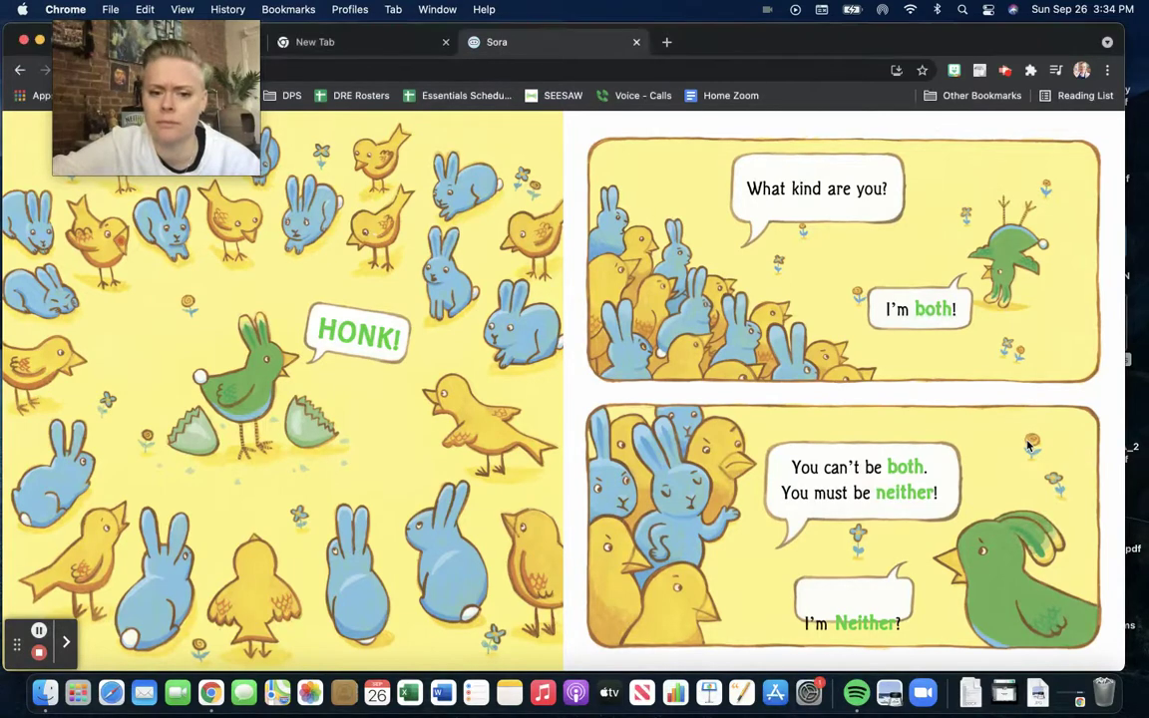
Turn past the hopscotch and volleyball spread to the one where the animals shout 'Neither!'
click(1028, 443)
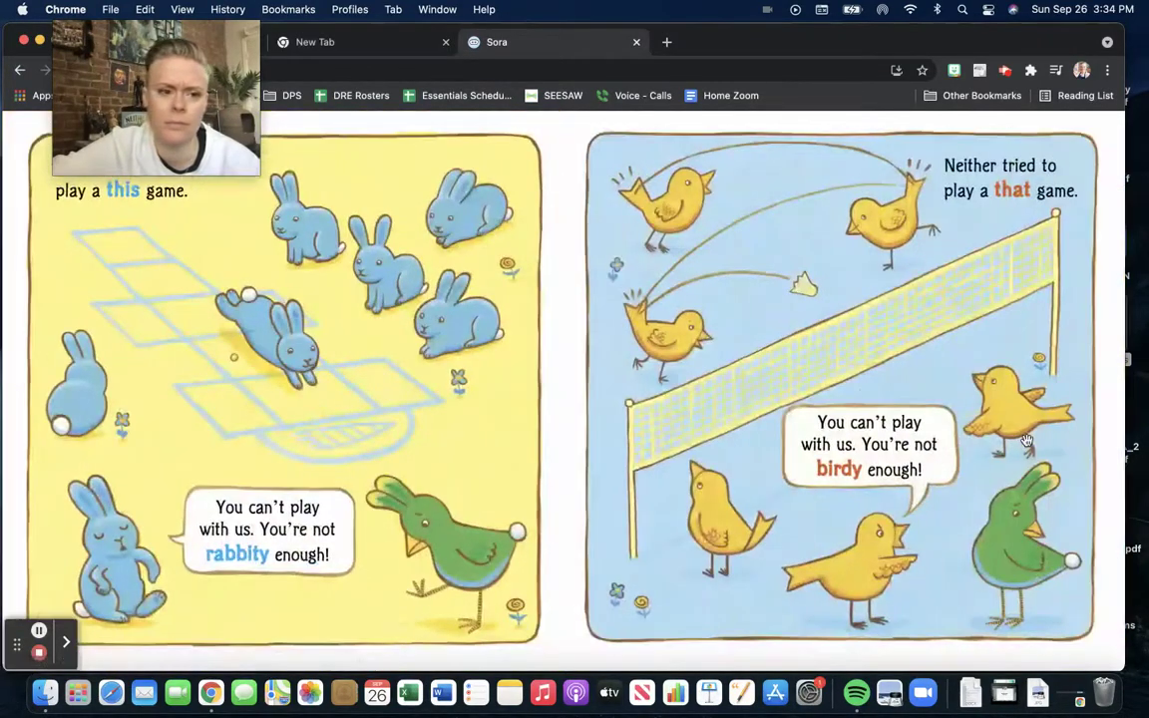
mouse_move(228, 161)
drag(197, 82, 459, 82)
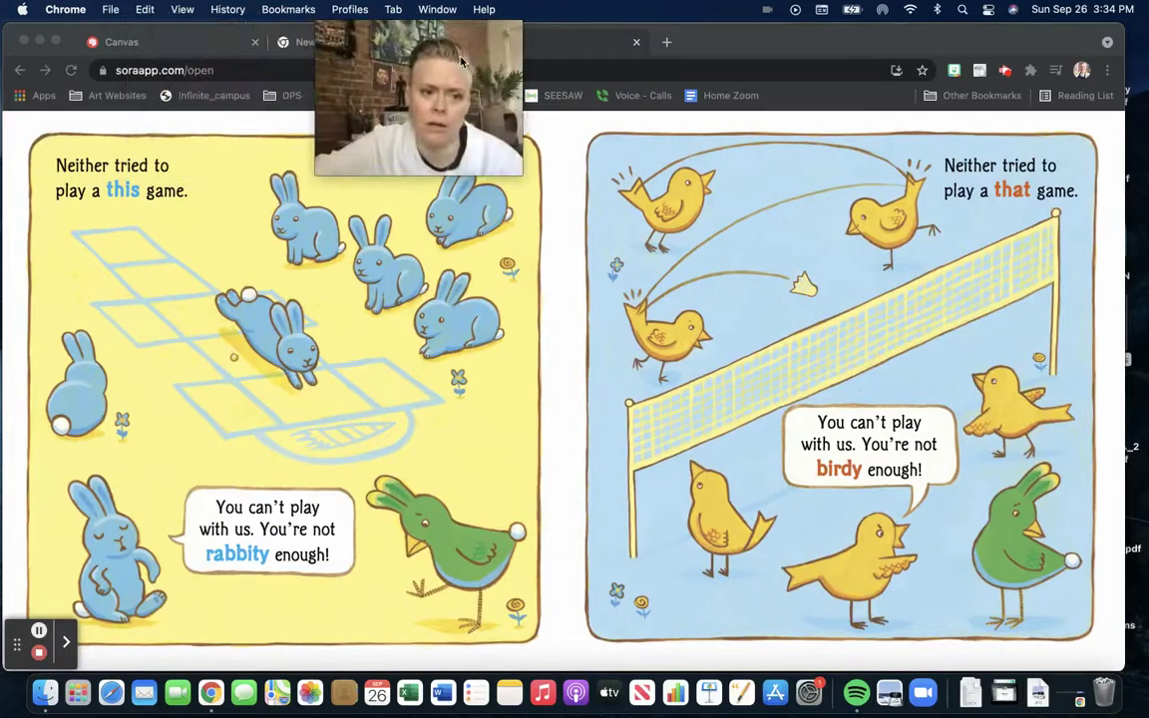
click(1047, 291)
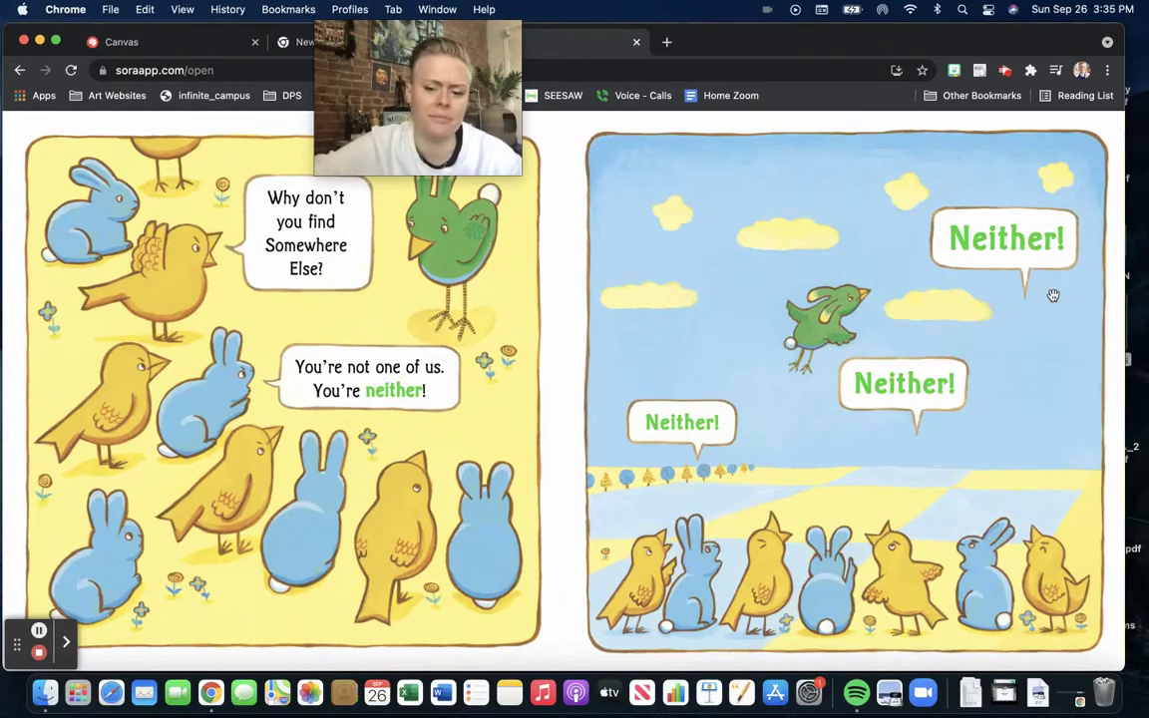
Read on through the patchwork, 'Where did you come from?', Land of All and 'Come play with us!' pages to 'Exactly!'
click(1078, 446)
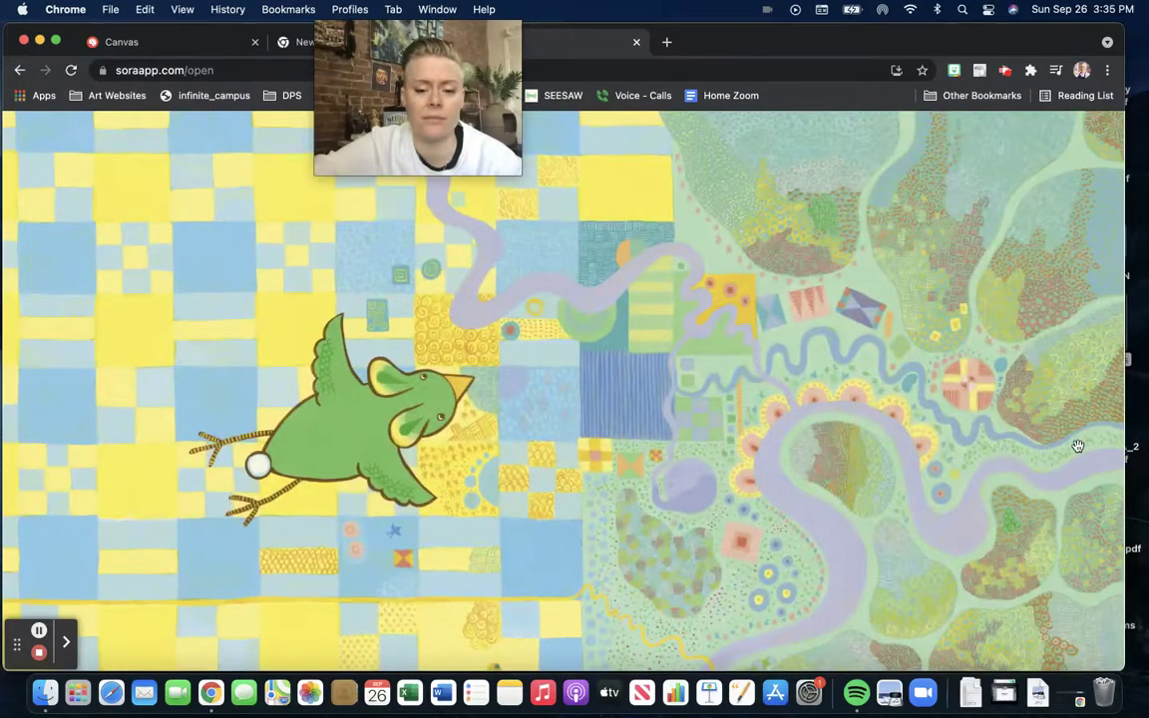
click(1078, 445)
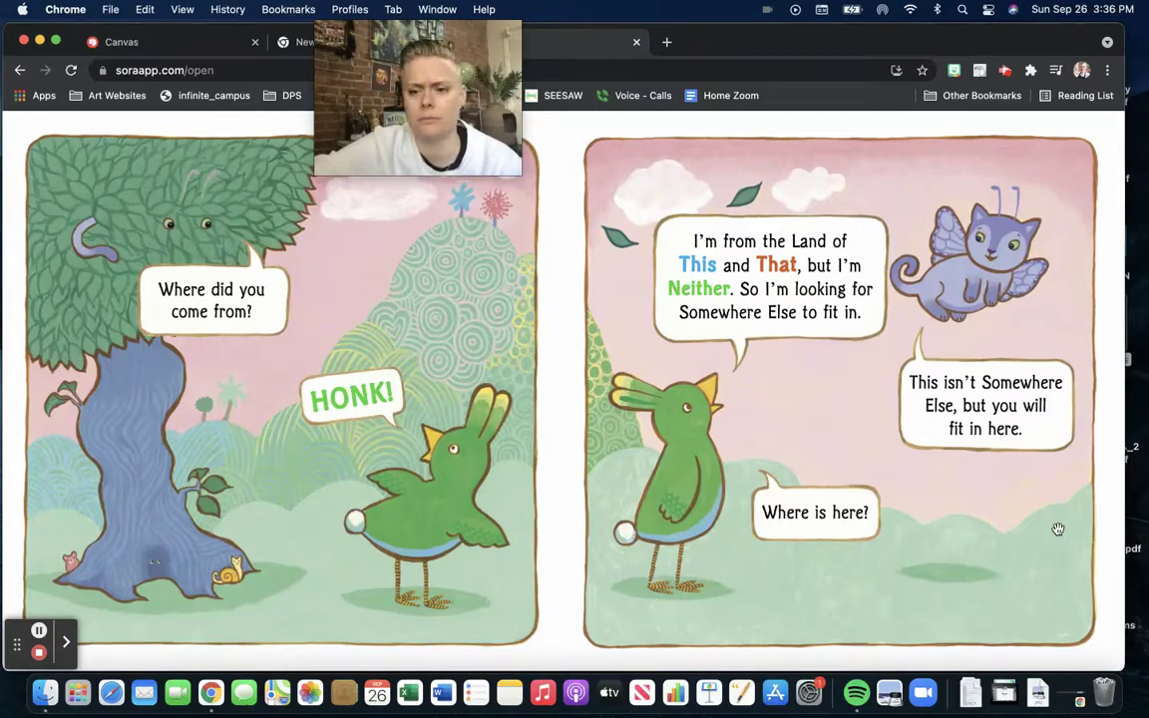
click(1058, 529)
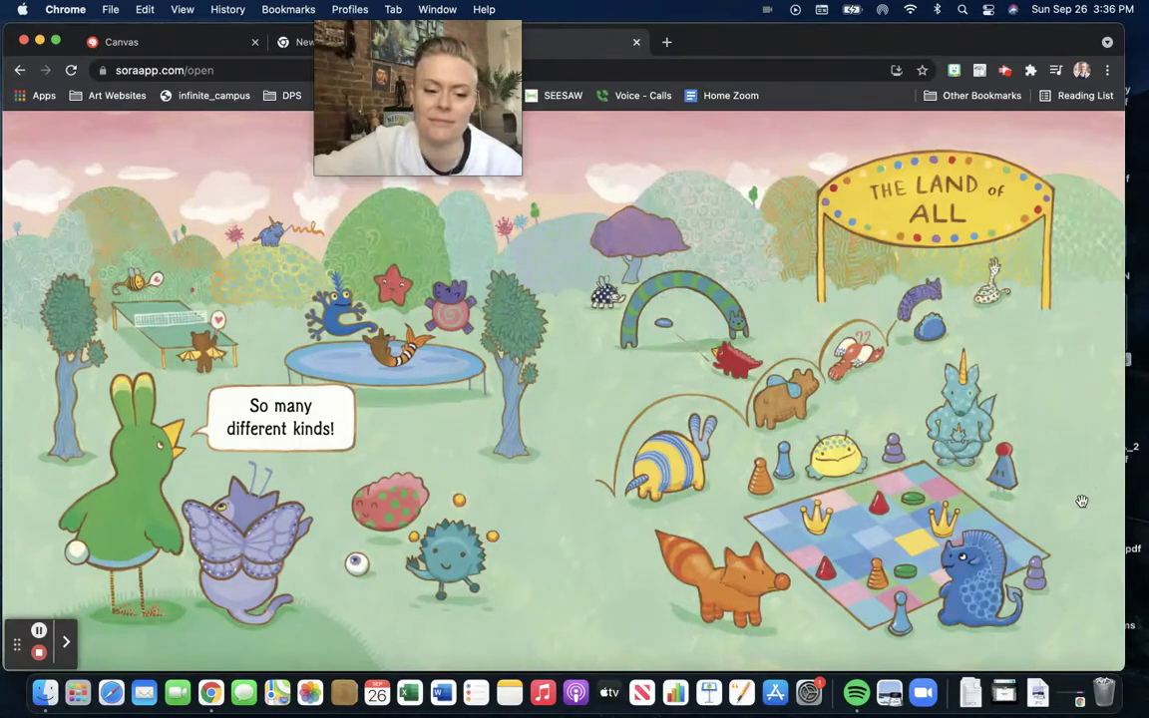
click(1083, 501)
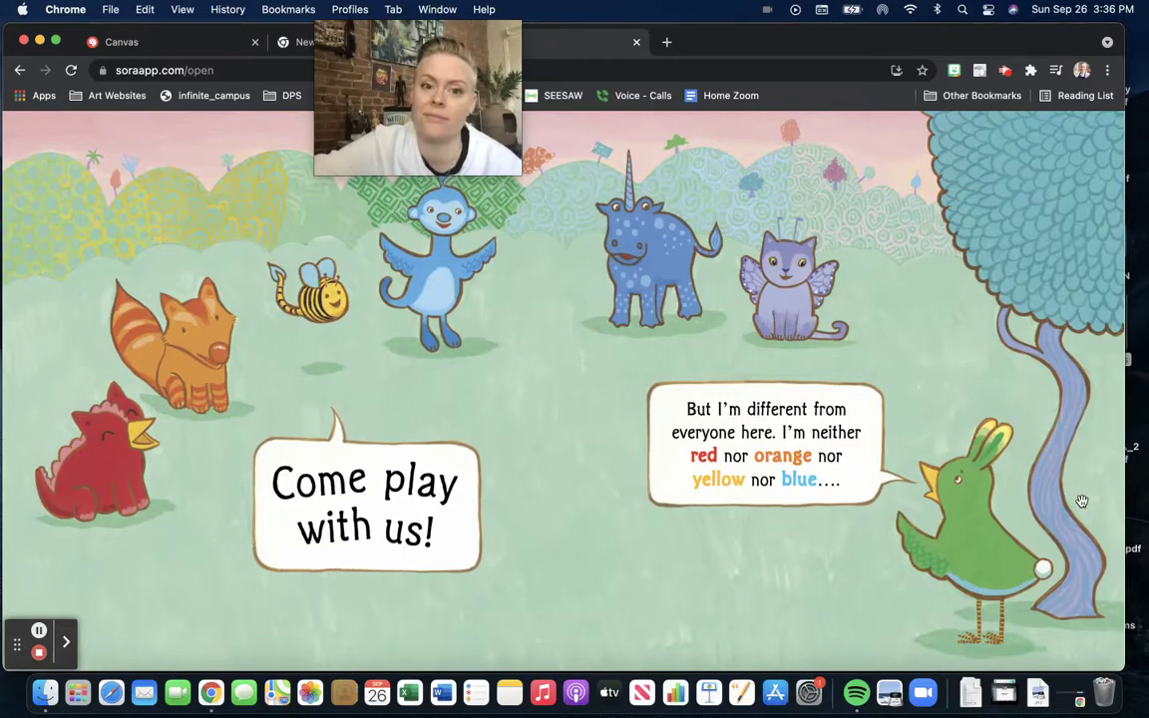
click(1082, 500)
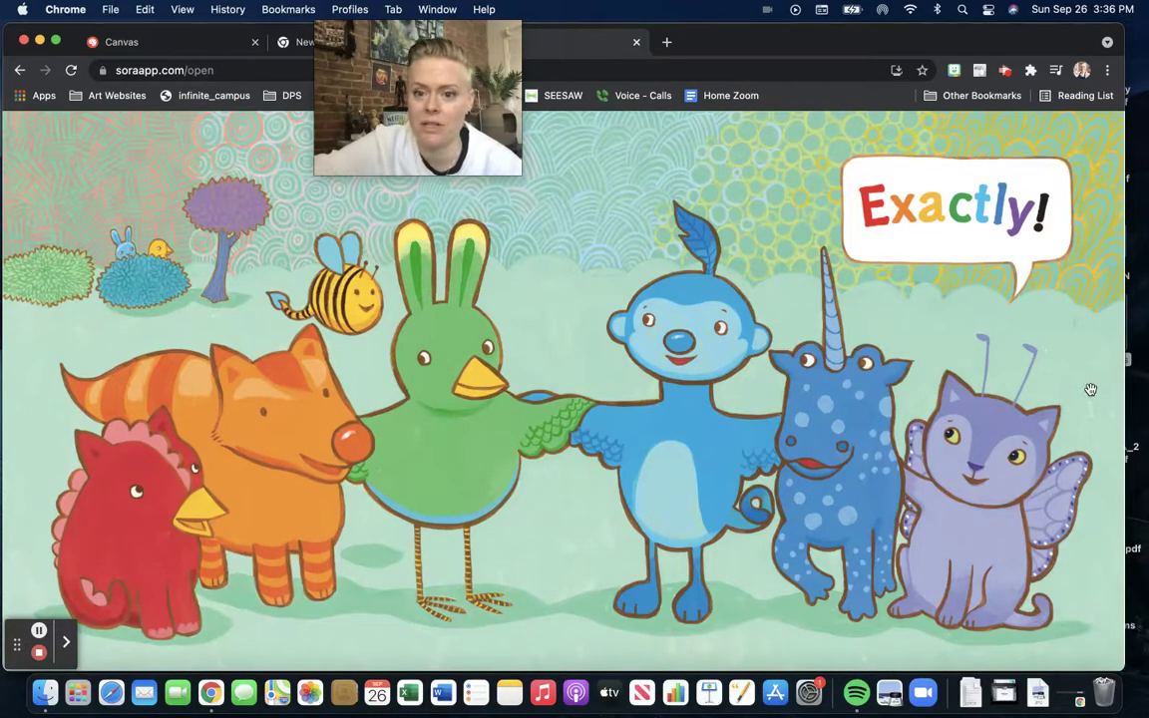
Turn three more spreads, past the speech-bubble spread, to 'Once upon a time, there were many kinds'
click(1090, 389)
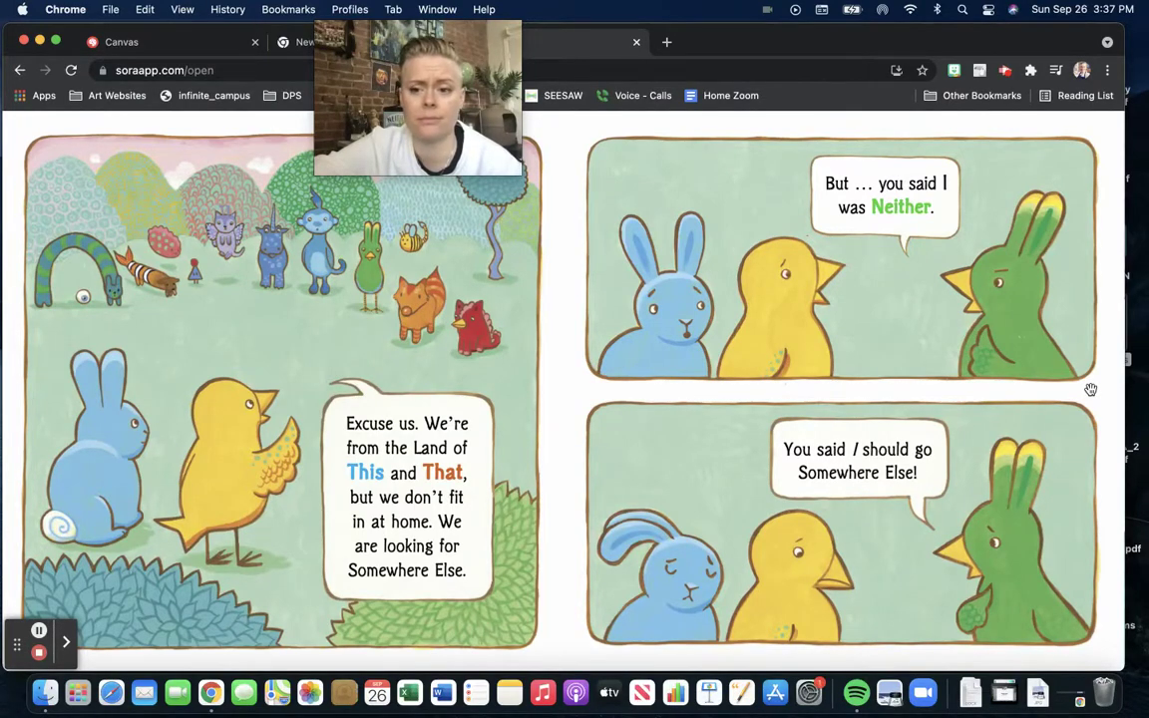
click(1091, 389)
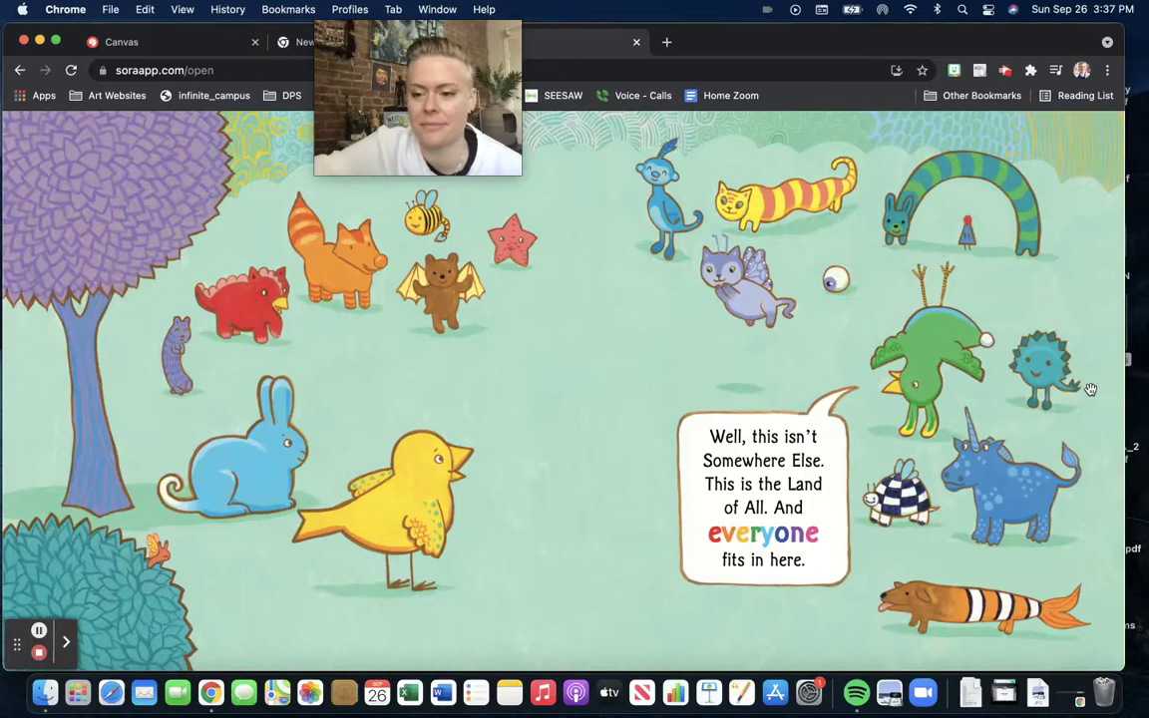
click(1090, 389)
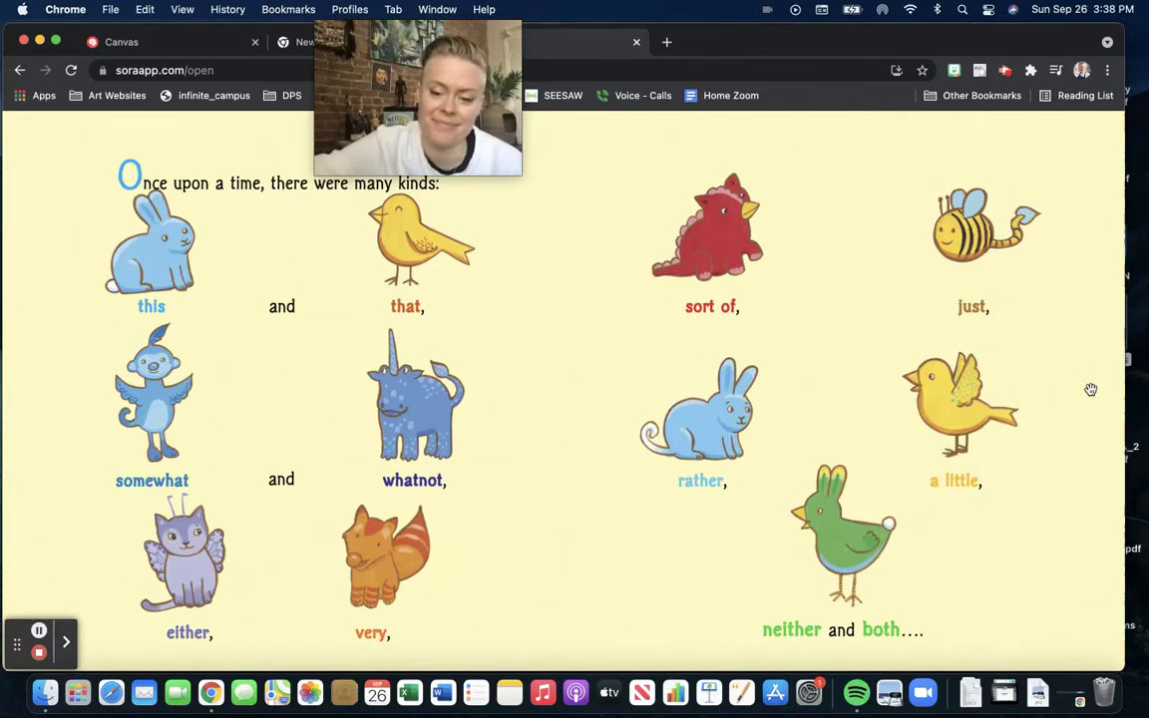
Advance past 'And all were welcome!' to the closing Author's Note page
click(1091, 389)
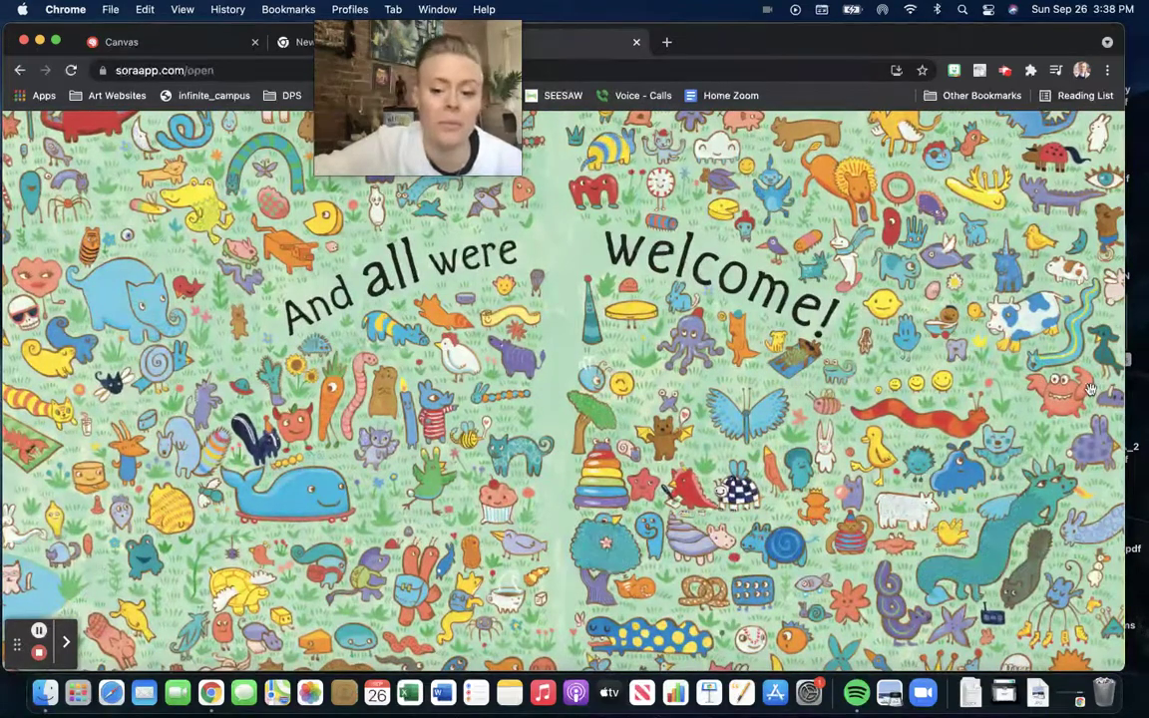
click(1091, 389)
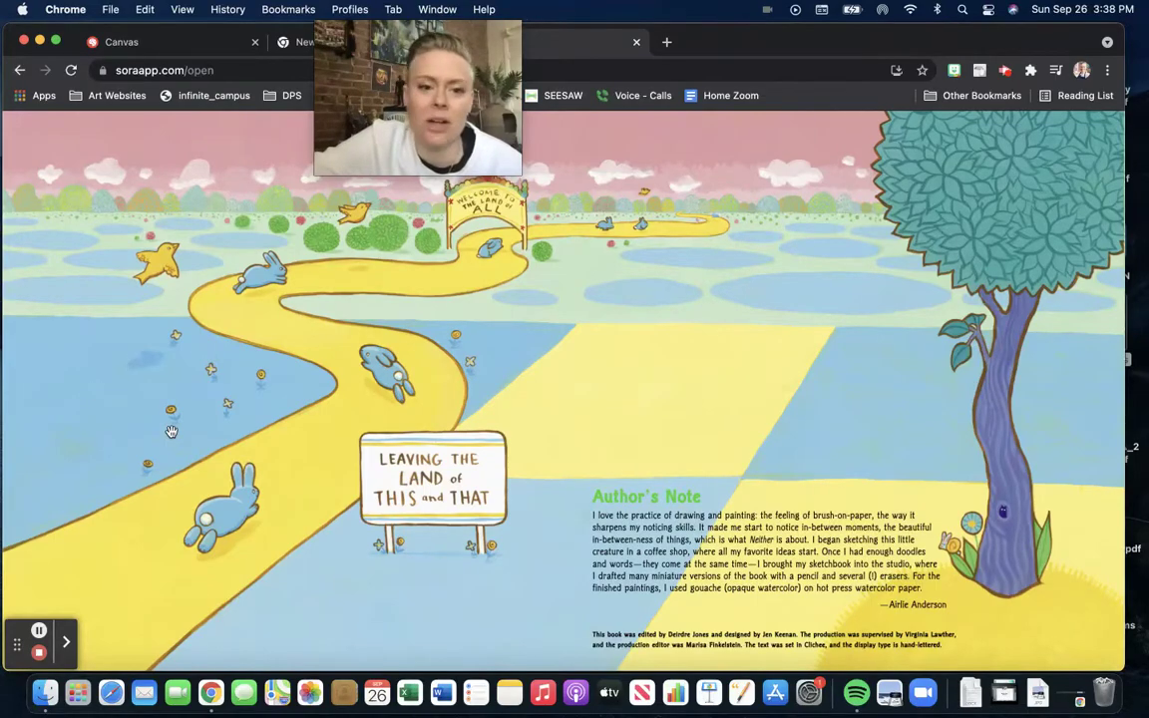
Go back two spreads to the 'Once upon a time, there were many kinds' page
click(31, 359)
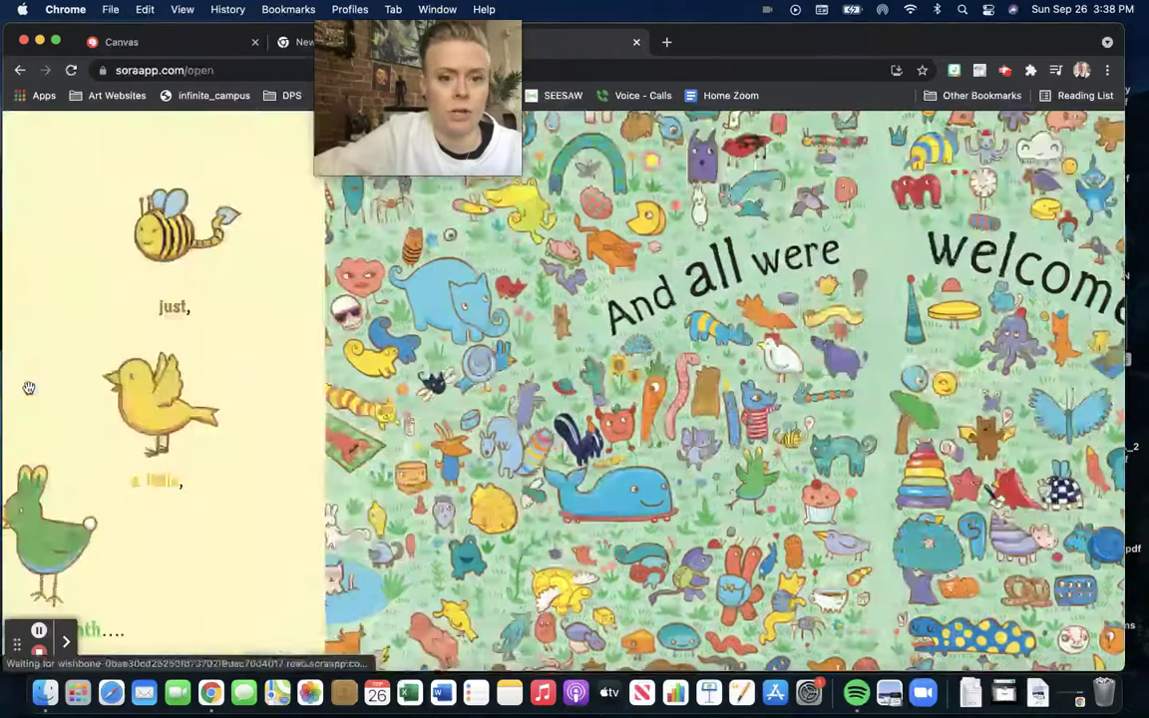
click(29, 387)
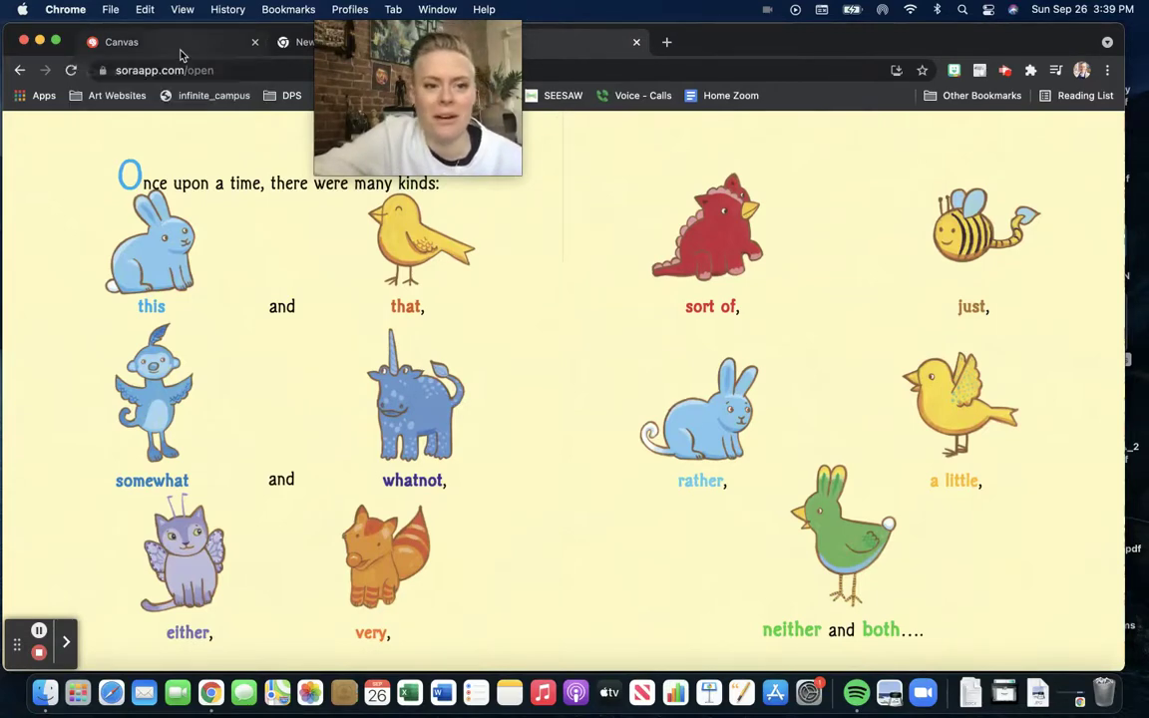
Switch to the Canvas drawings gallery and create a new blank drawing
click(181, 55)
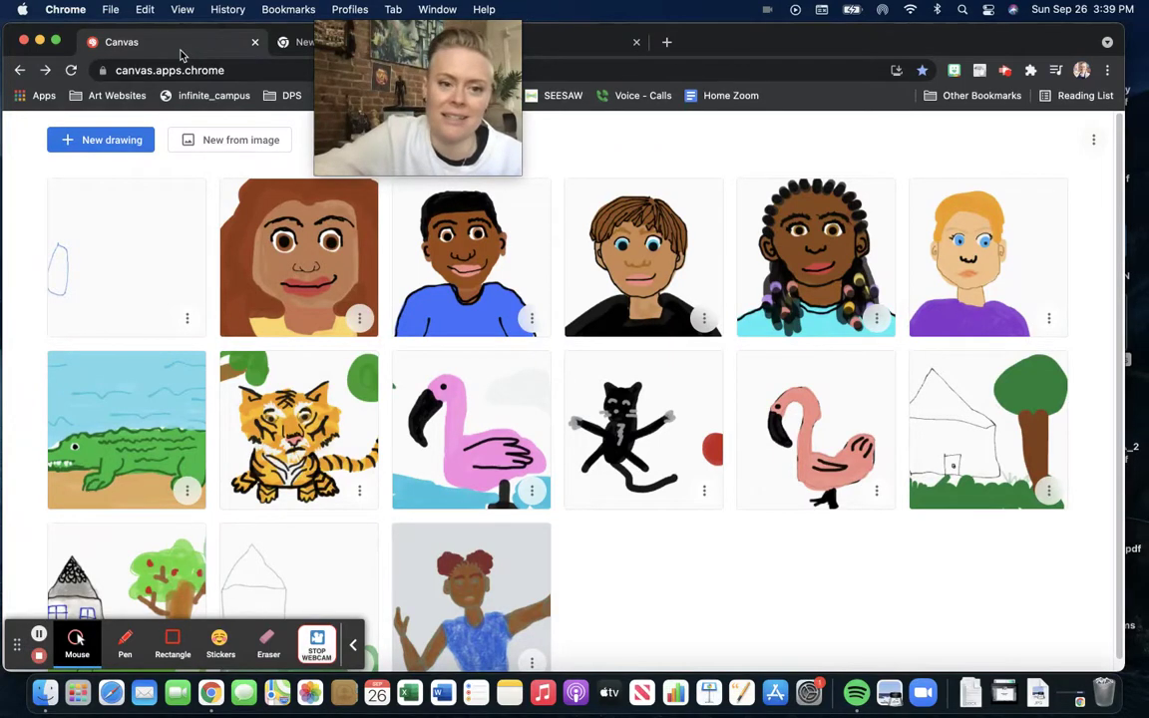
click(77, 141)
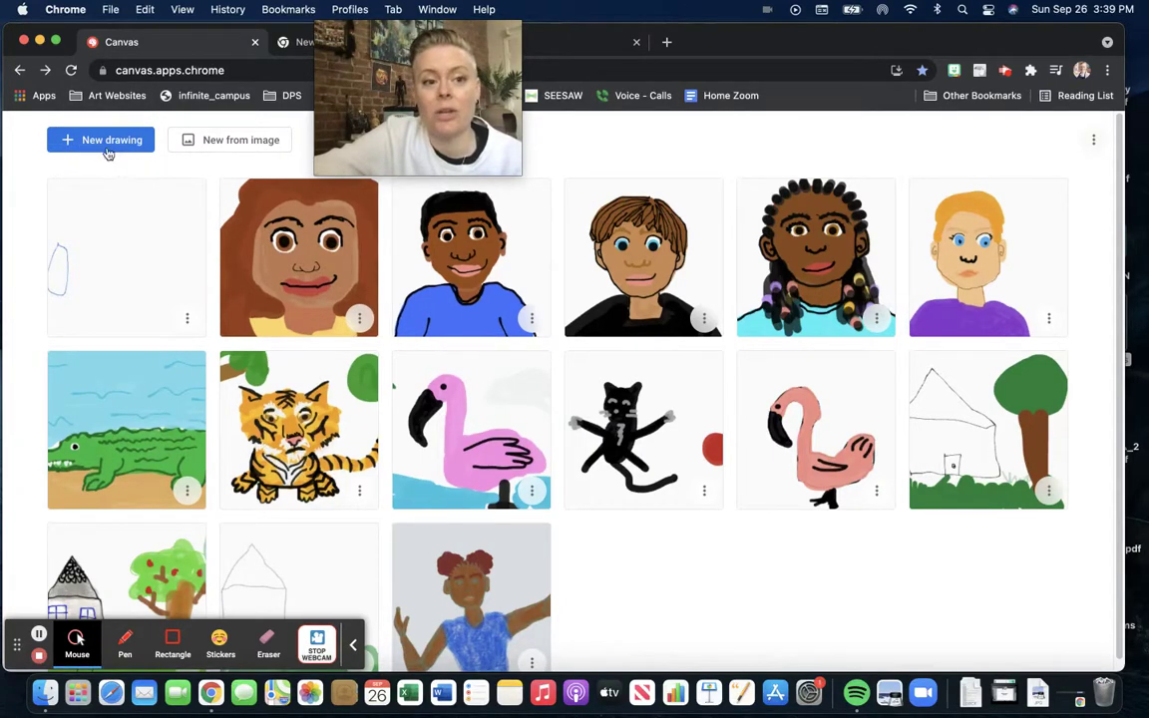
click(103, 144)
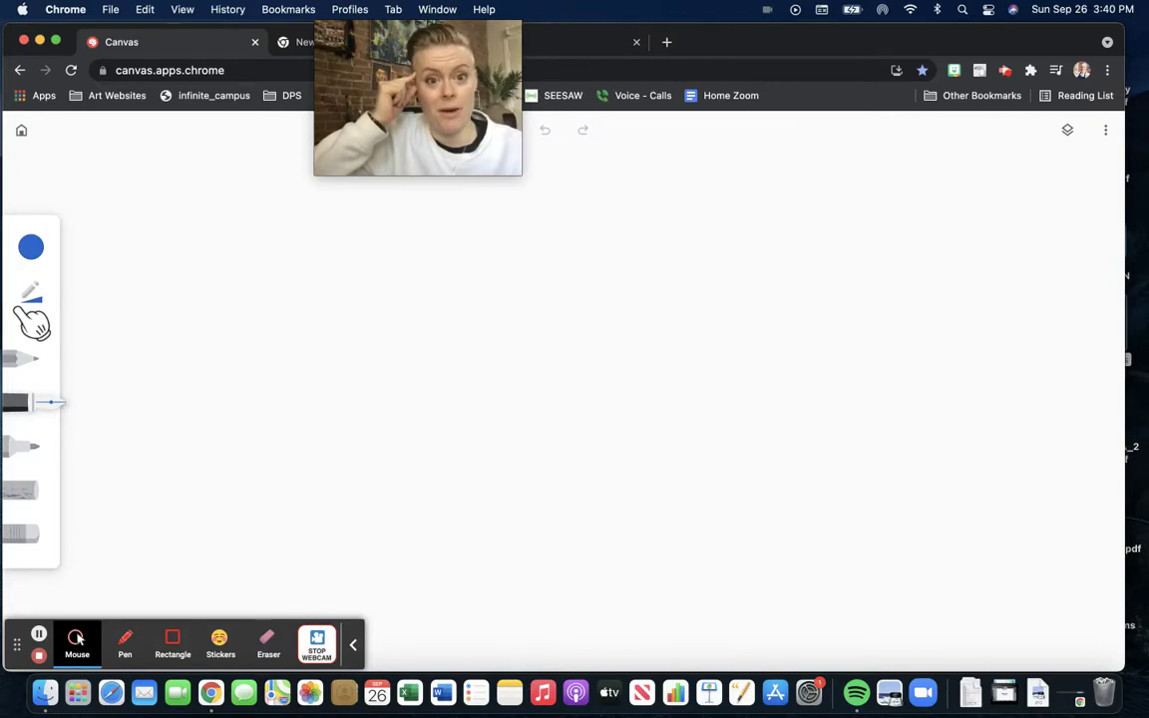
In the custom colour picker, sweep the hue through magenta and settle on orange #d16429
click(40, 251)
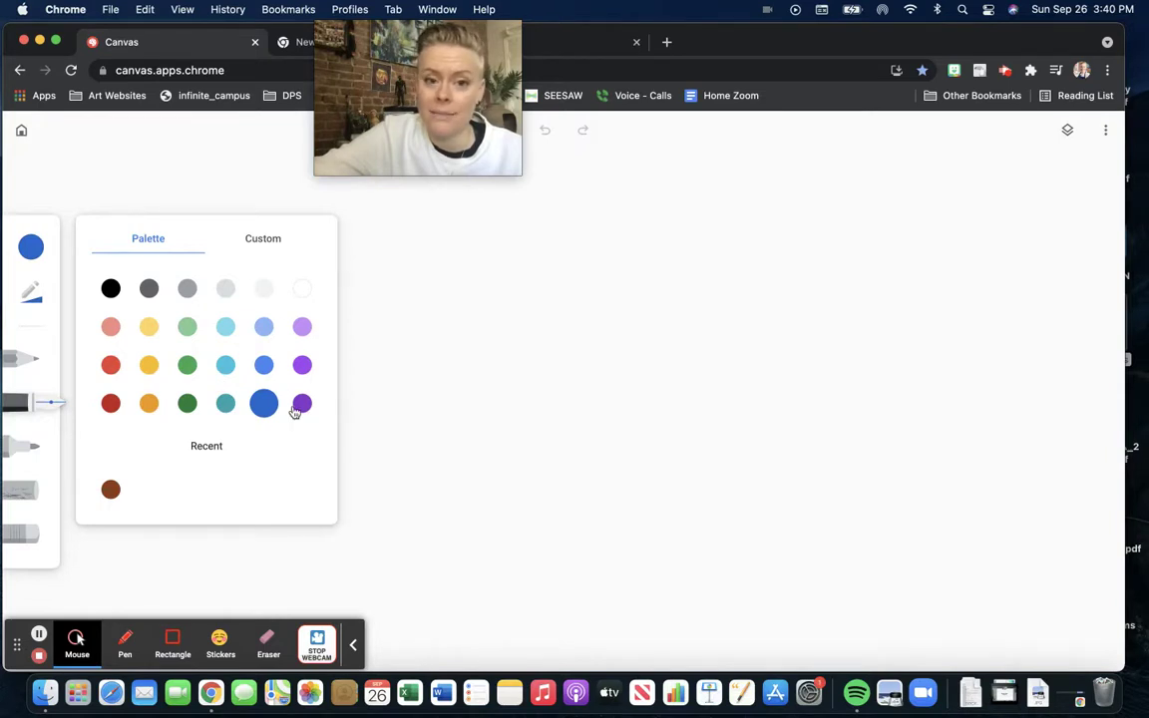
click(253, 246)
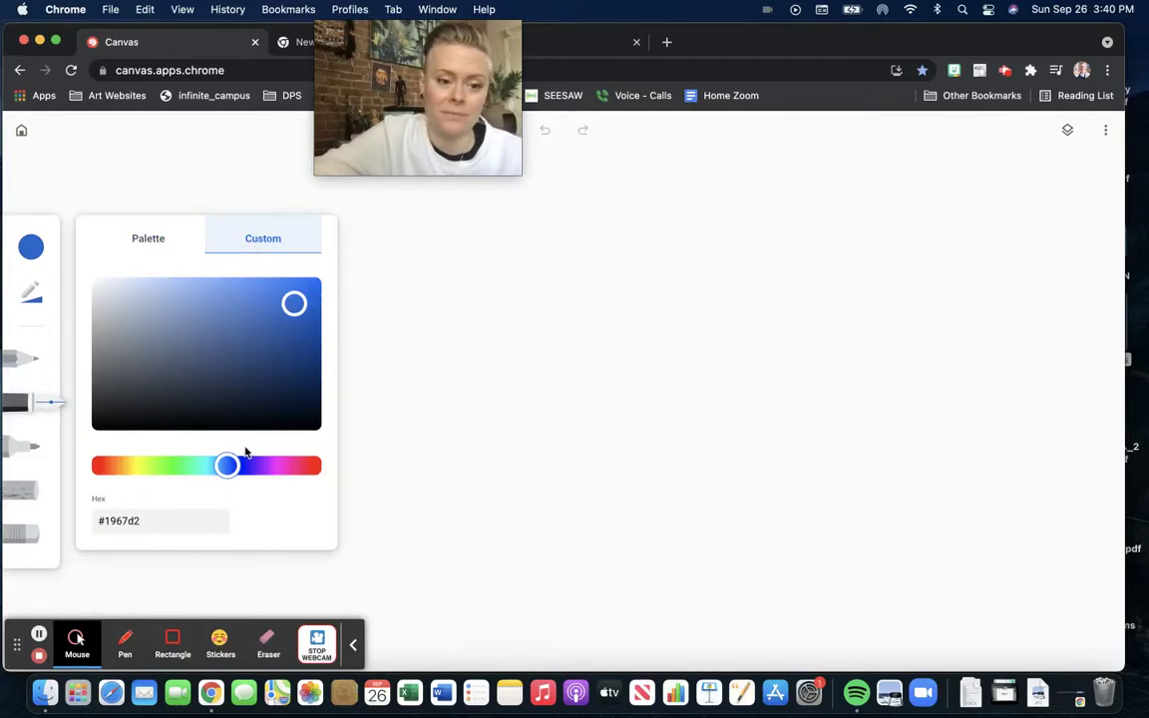
drag(226, 473, 284, 465)
mouse_move(293, 303)
mouse_down()
mouse_move(185, 301)
mouse_move(185, 289)
mouse_move(275, 305)
mouse_up()
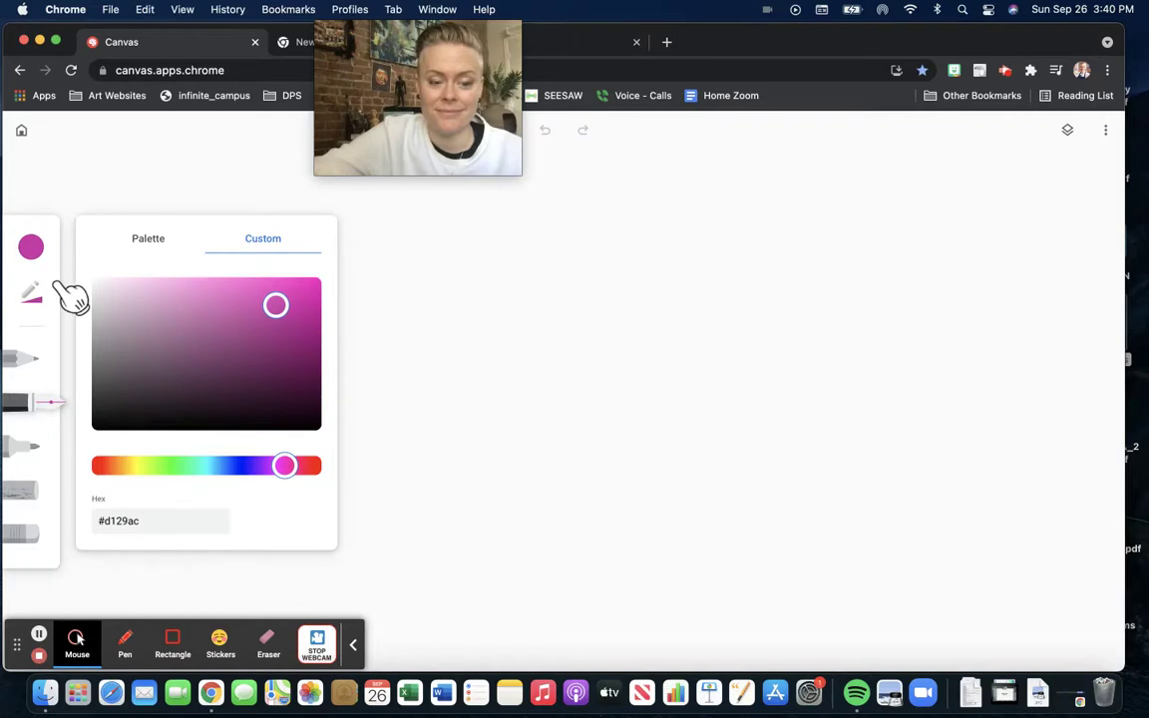
click(285, 468)
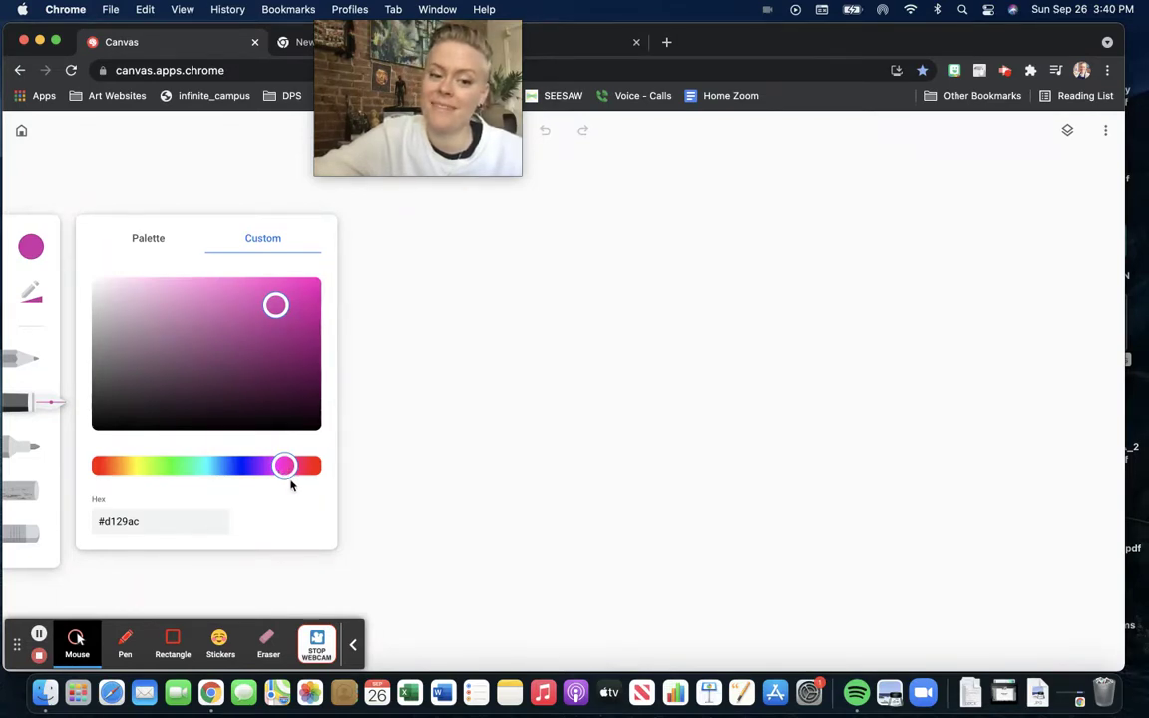
click(285, 483)
drag(285, 483, 112, 469)
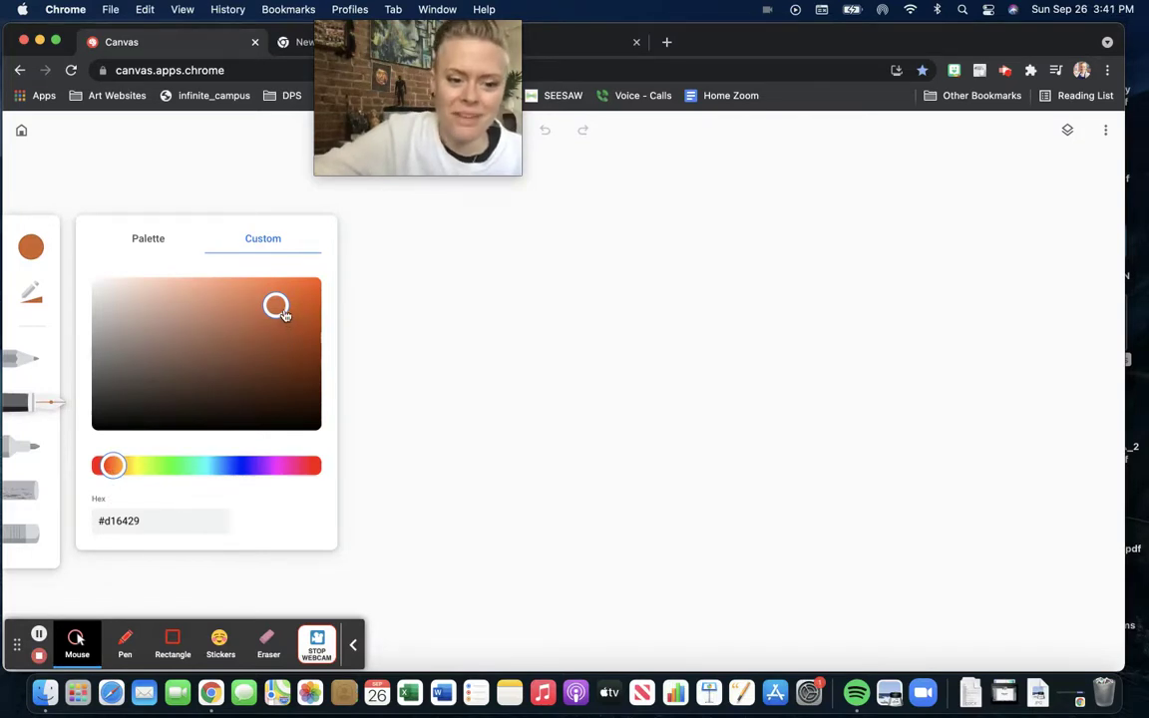
Change the colour to a light mint green and select the marker brush
drag(273, 315, 133, 282)
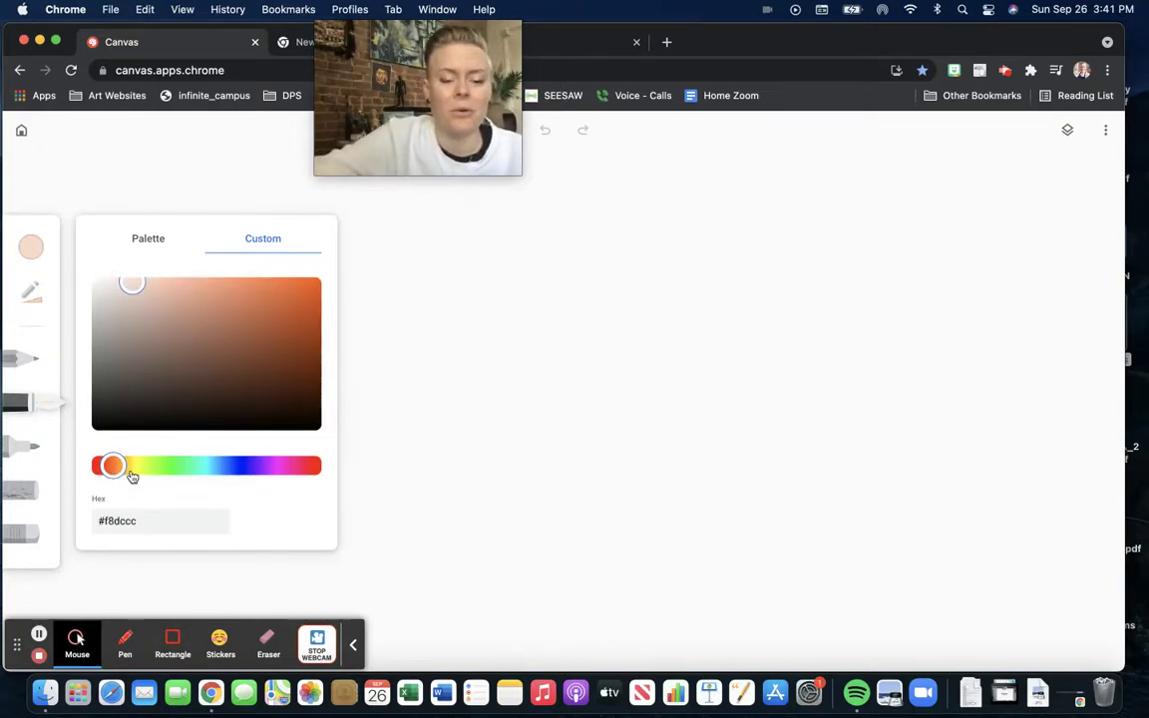
click(247, 471)
drag(246, 470, 195, 478)
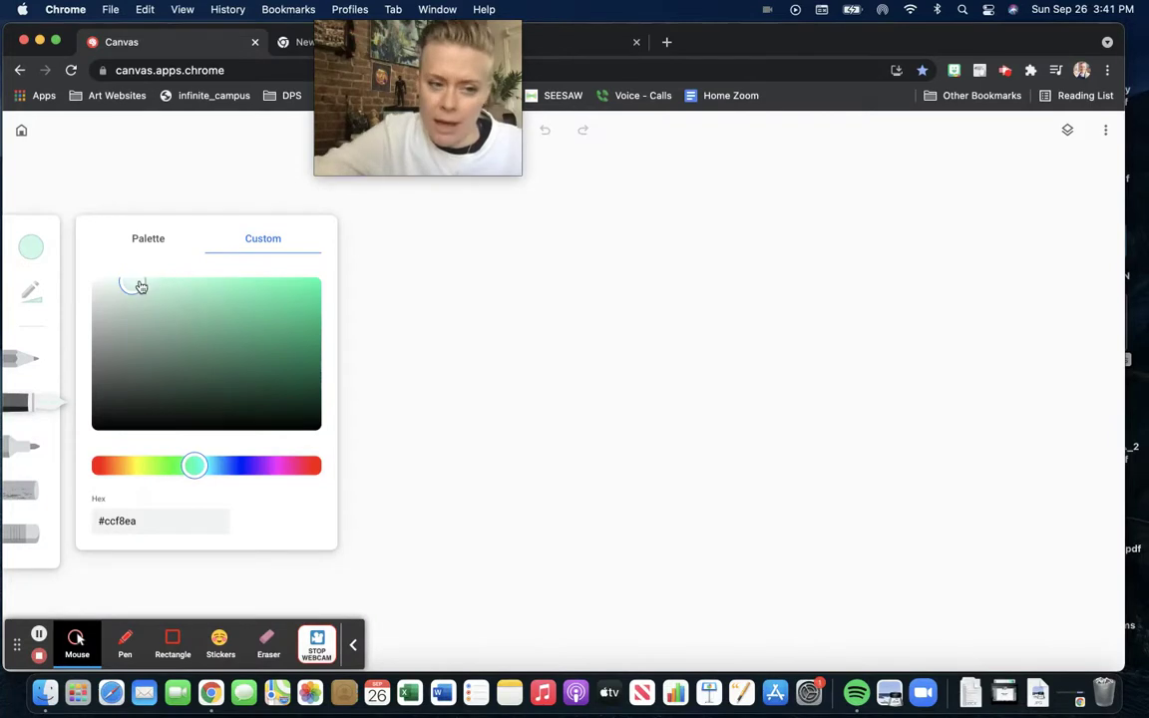
drag(141, 284, 209, 292)
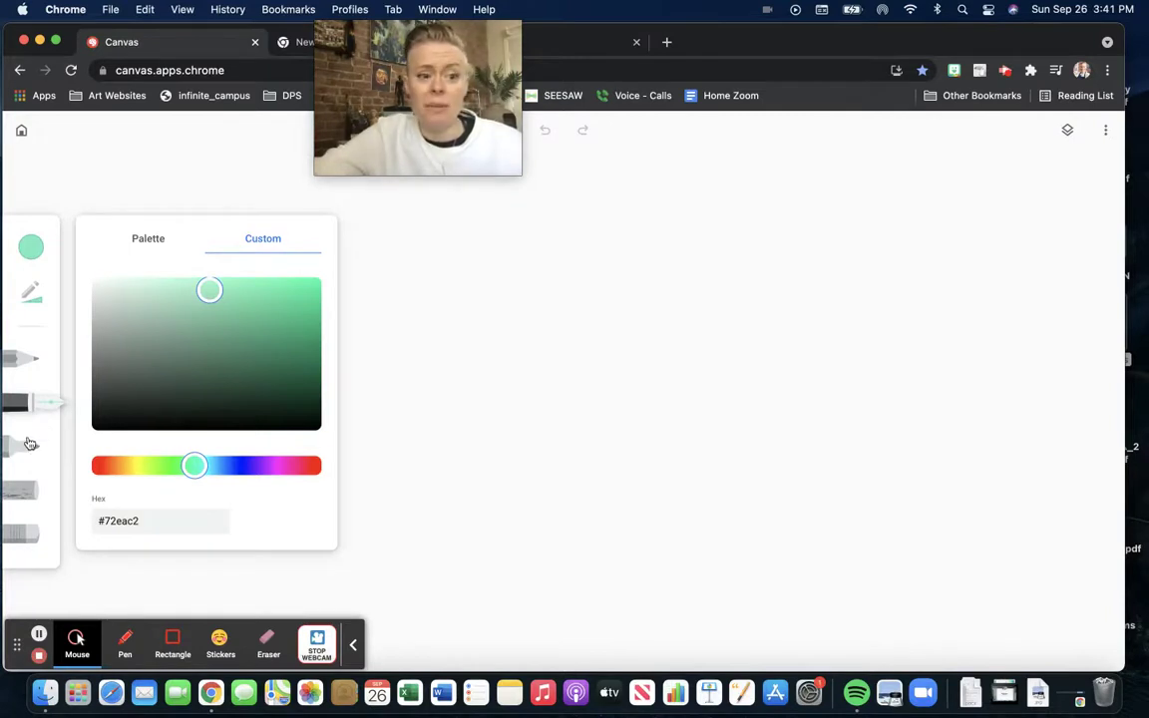
click(23, 454)
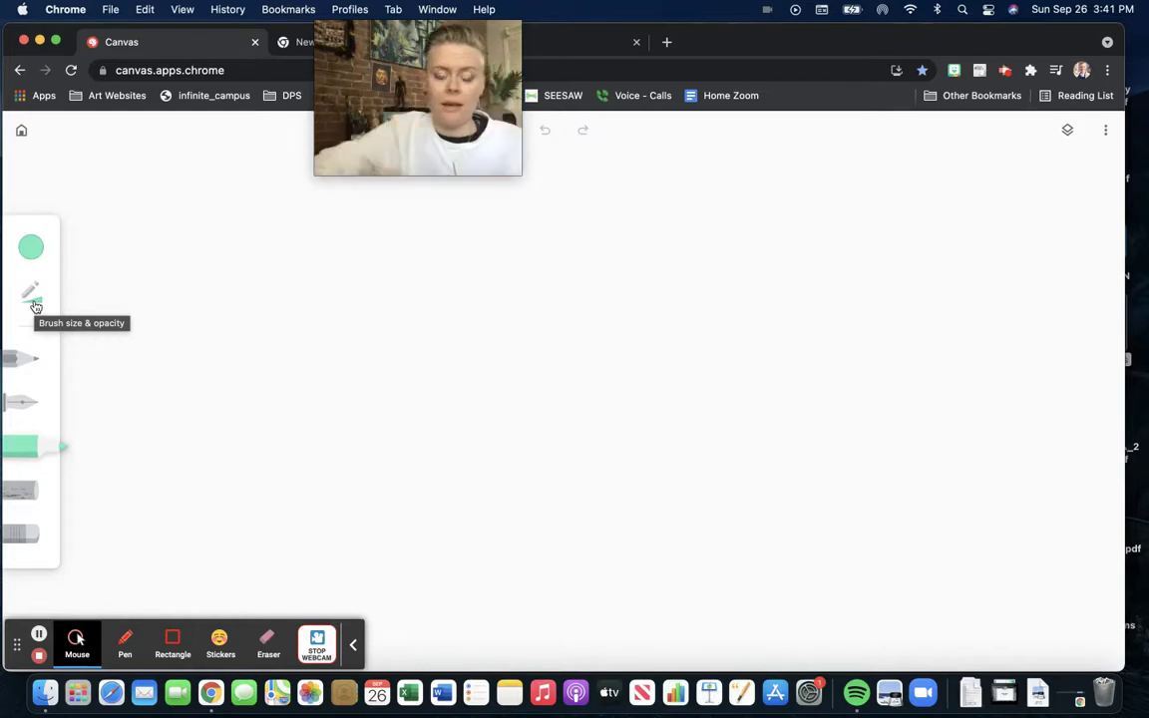
Set the mint marker's brush size to the maximum of 100, leaving opacity near full
click(35, 306)
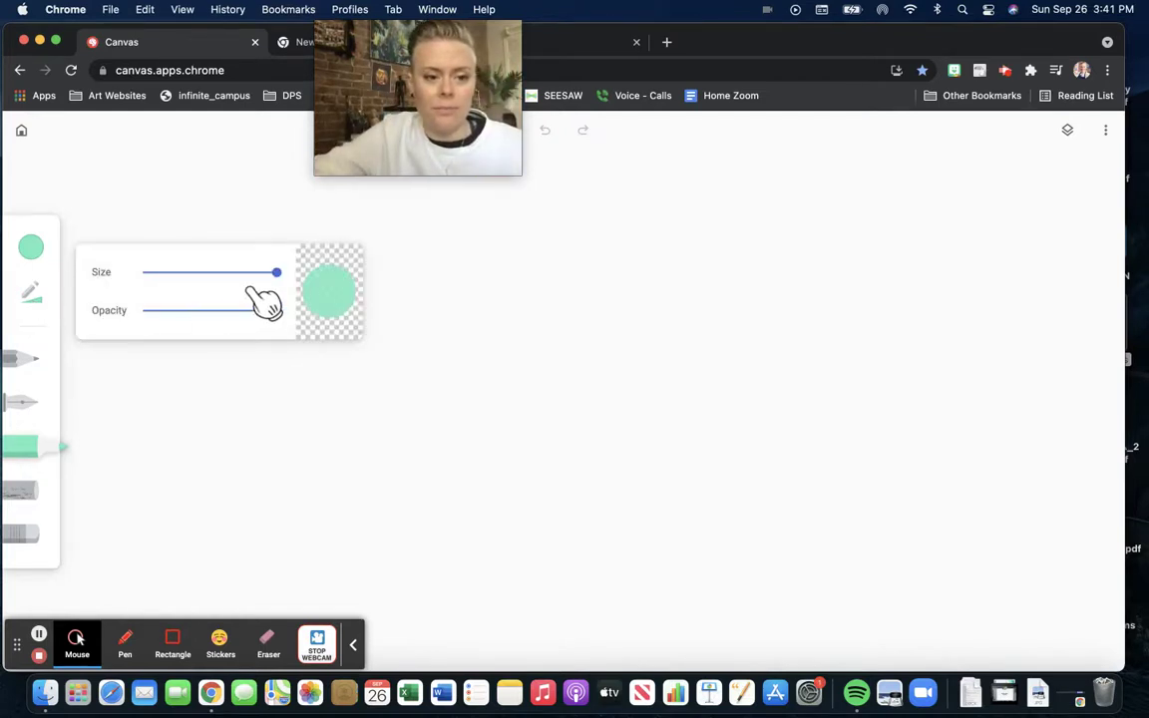
drag(276, 273, 323, 297)
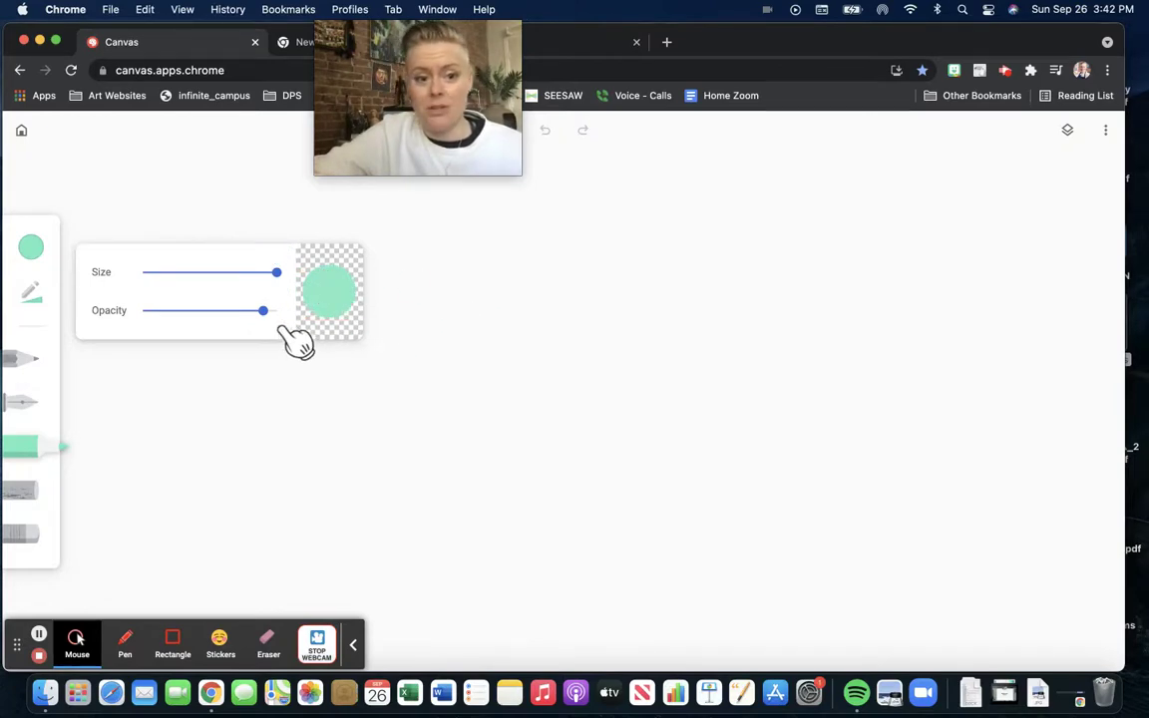